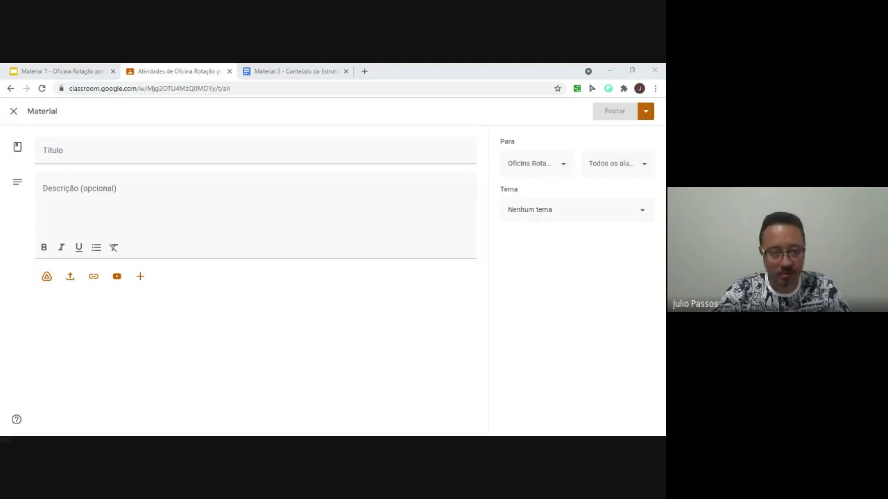
- Search YouTube for "Geografia" and attach the video "Geografia - Aula 01 - Orientação e Cartografia" to the material
{"action": "left_click", "coordinate": [118, 281]}
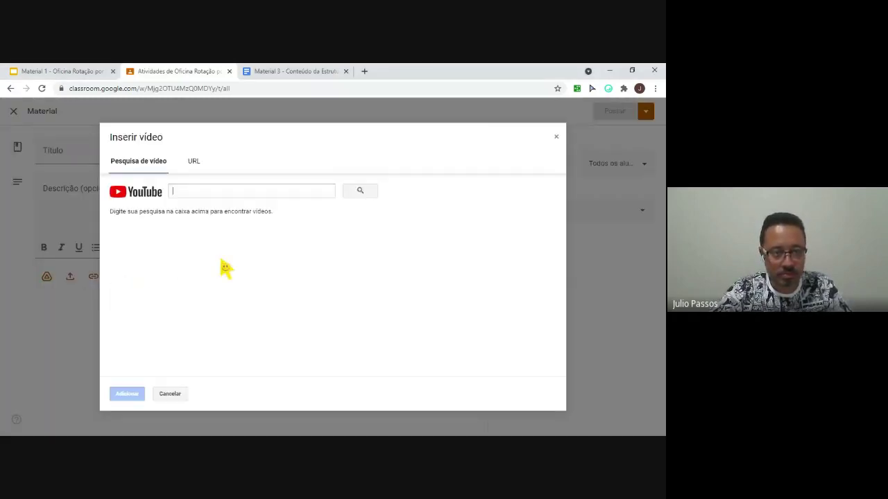
{"action": "type", "text": "G"}
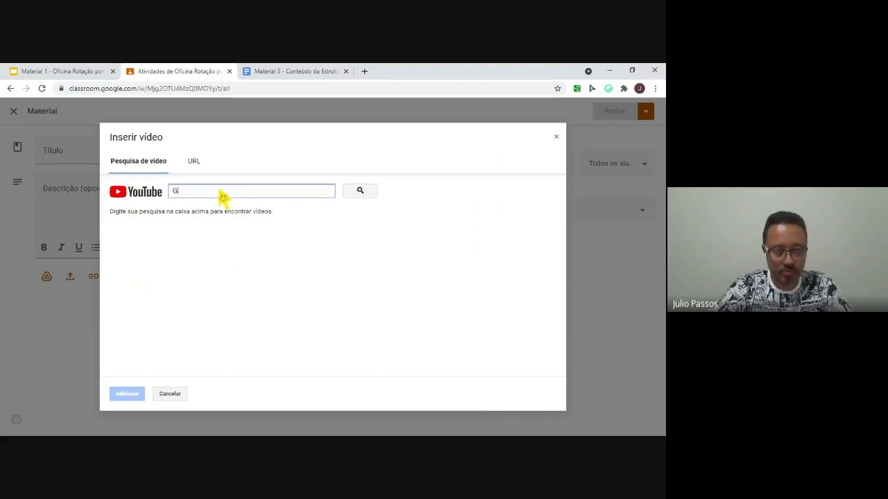
{"action": "type", "text": "eografia"}
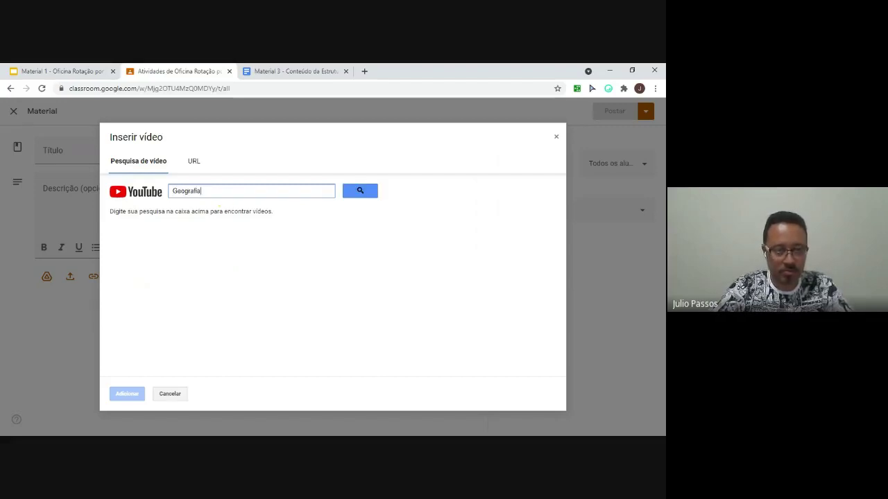
{"action": "key", "text": "Return"}
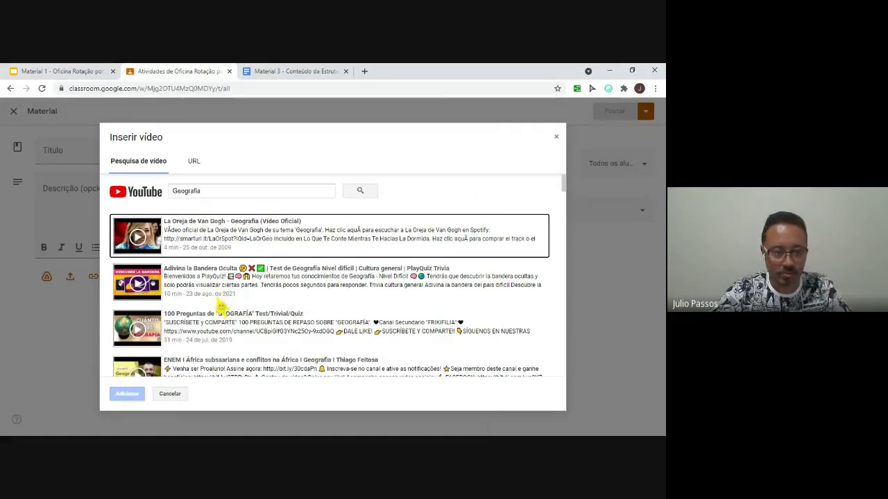
{"action": "scroll", "coordinate": [218, 322], "scroll_direction": "down", "scroll_amount": 2}
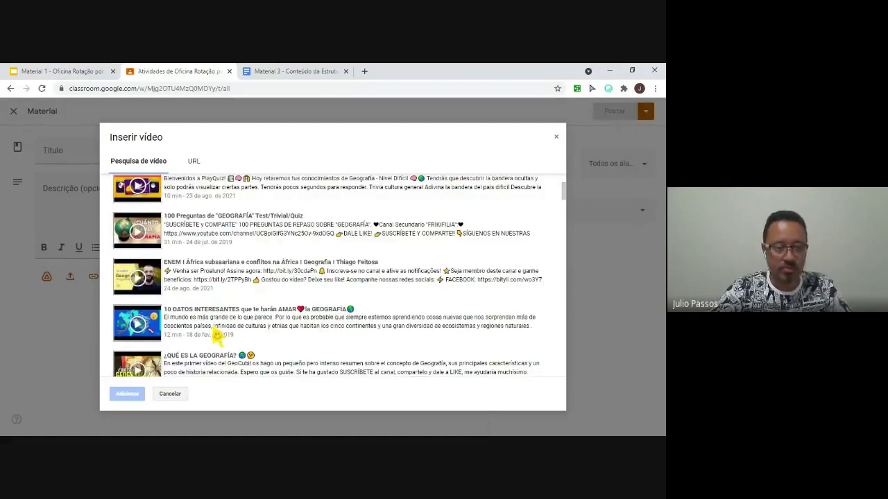
{"action": "scroll", "coordinate": [219, 335], "scroll_direction": "down", "scroll_amount": 2}
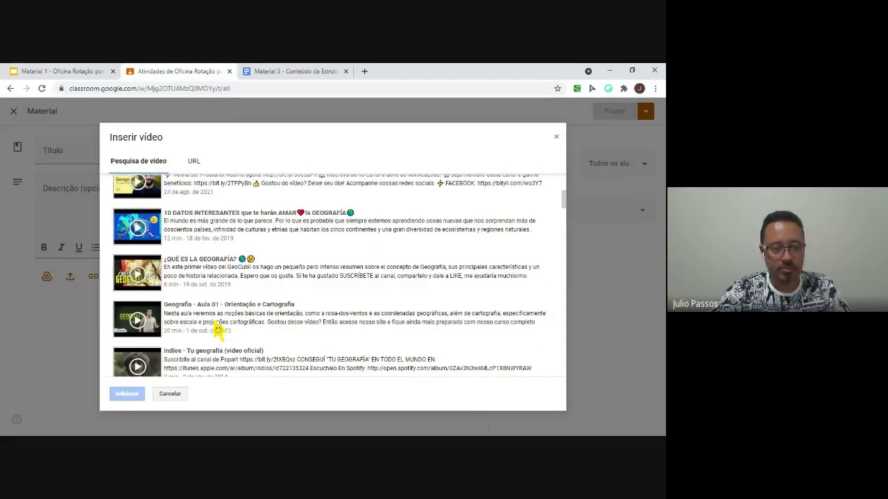
{"action": "scroll", "coordinate": [219, 326], "scroll_direction": "down", "scroll_amount": 1}
{"action": "left_click", "coordinate": [220, 283]}
{"action": "left_click", "coordinate": [127, 394]}
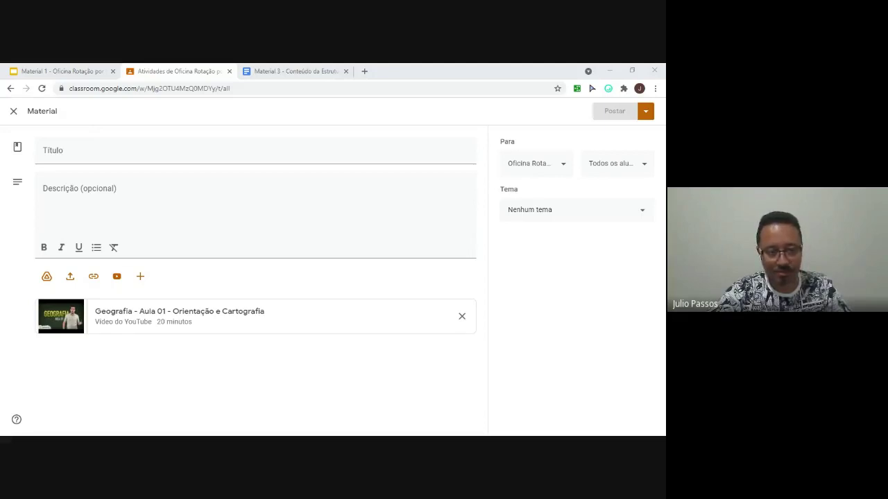
- Title the material "Vídeo do YouTube"
{"action": "left_click", "coordinate": [112, 162]}
{"action": "type", "text": "V"}
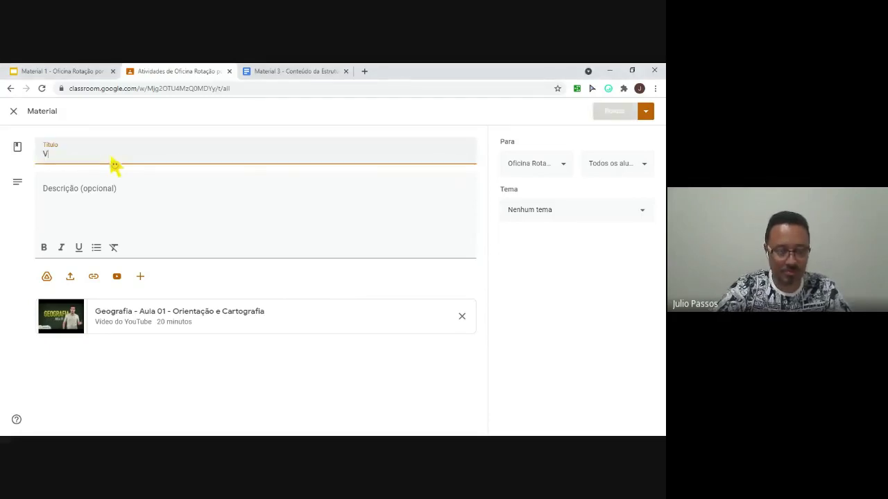
{"action": "type", "text": "ídeo do "}
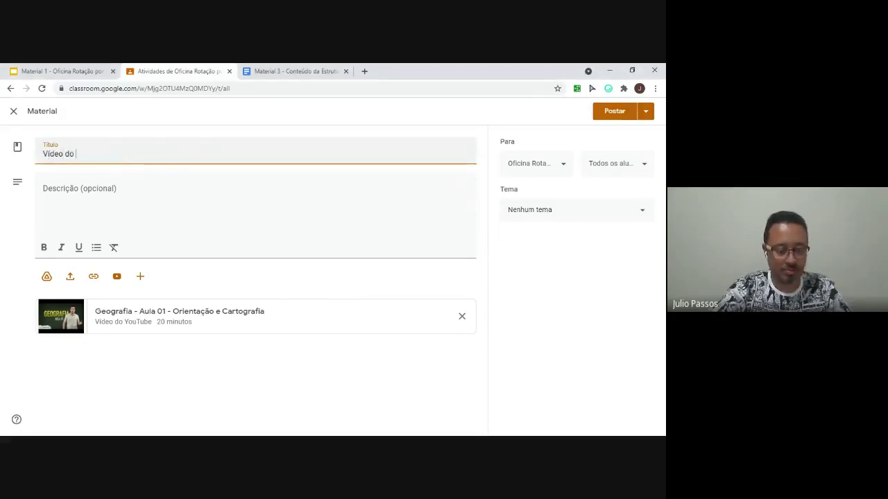
{"action": "type", "text": "YouTube"}
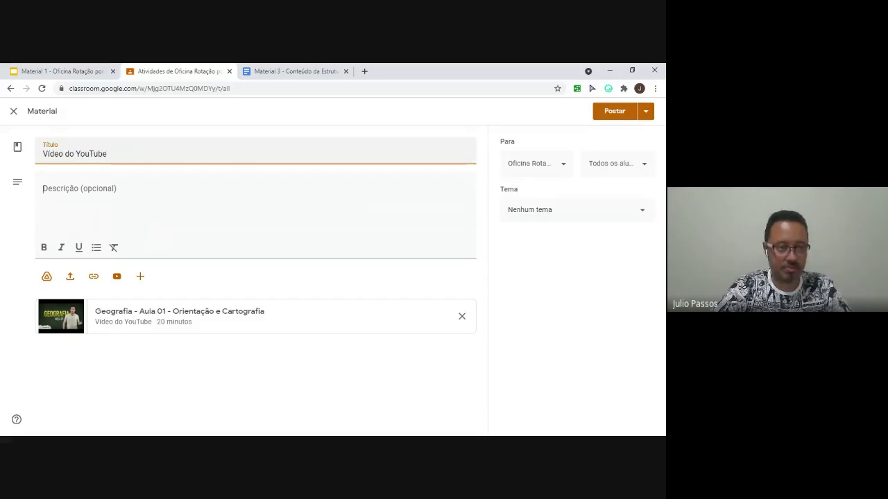
- Write the description "Olá Alunos!", "Assista o vídeo para discutir com o seu grupo." and sign it "Prof." with the teacher's full name on separate lines
{"action": "key", "text": "Tab"}
{"action": "type", "text": "Olá A"}
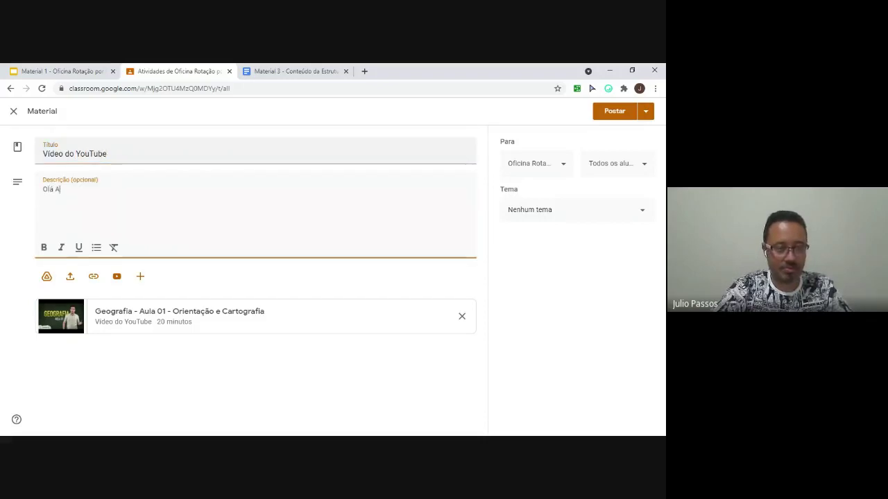
{"action": "type", "text": "lunos!"}
{"action": "key", "text": "Return"}
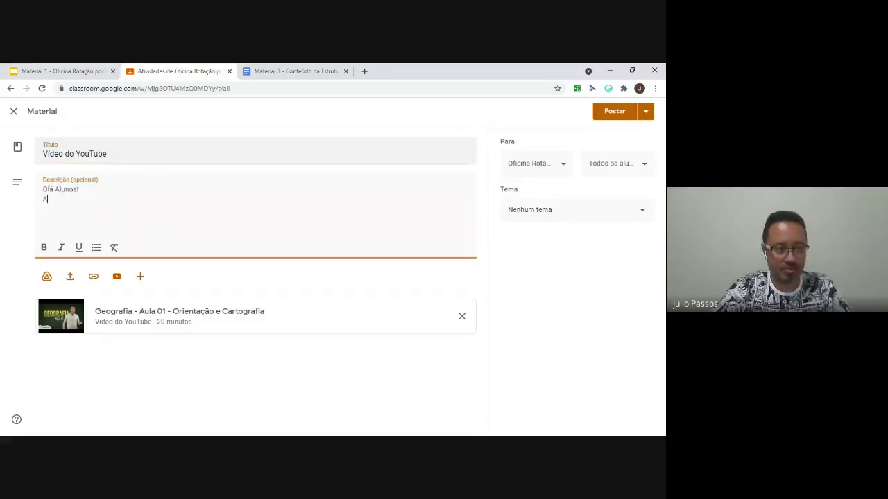
{"action": "type", "text": "Assista o vídeo "}
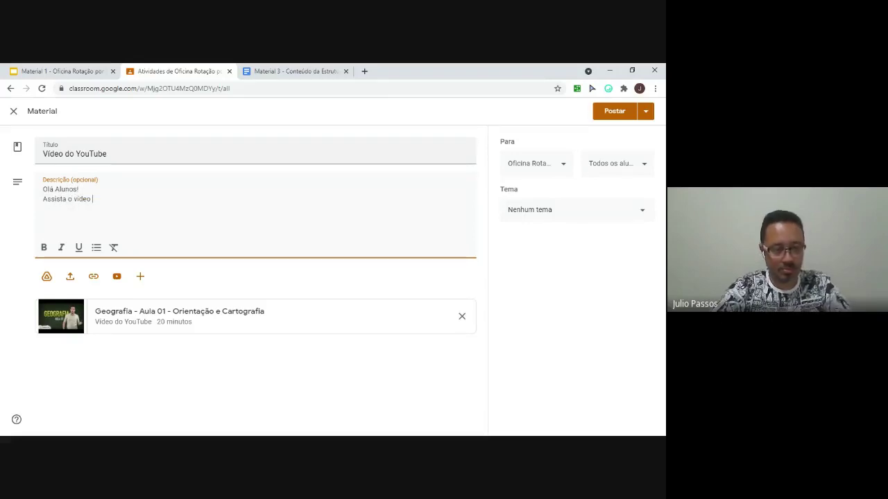
{"action": "type", "text": "para discut"}
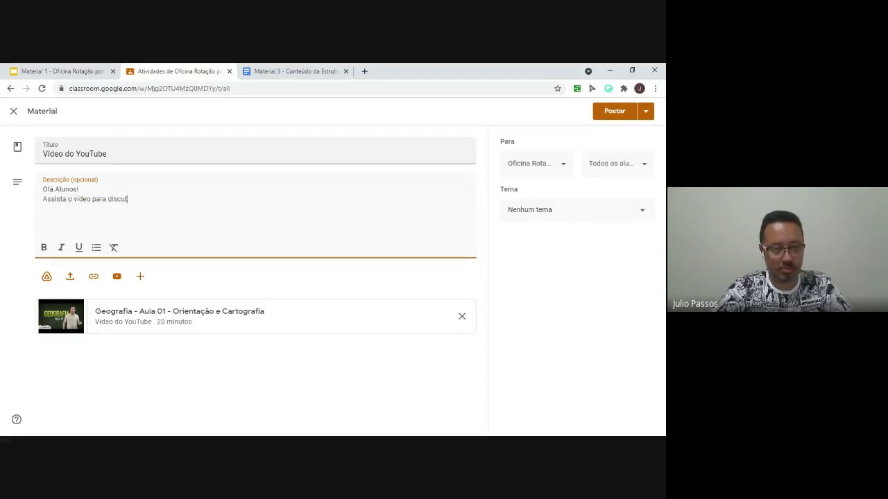
{"action": "type", "text": "ir co"}
{"action": "key", "text": "BackSpace"}
{"action": "key", "text": "BackSpace"}
{"action": "type", "text": "c"}
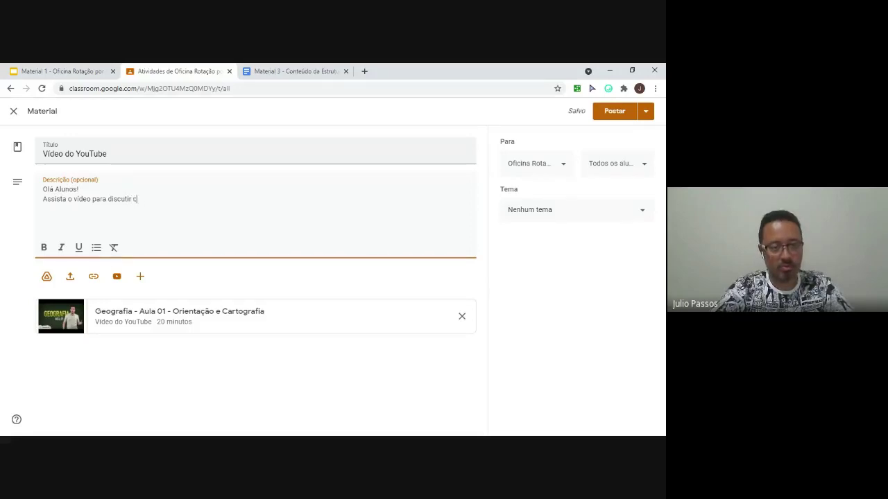
{"action": "type", "text": "om o seu grupo"}
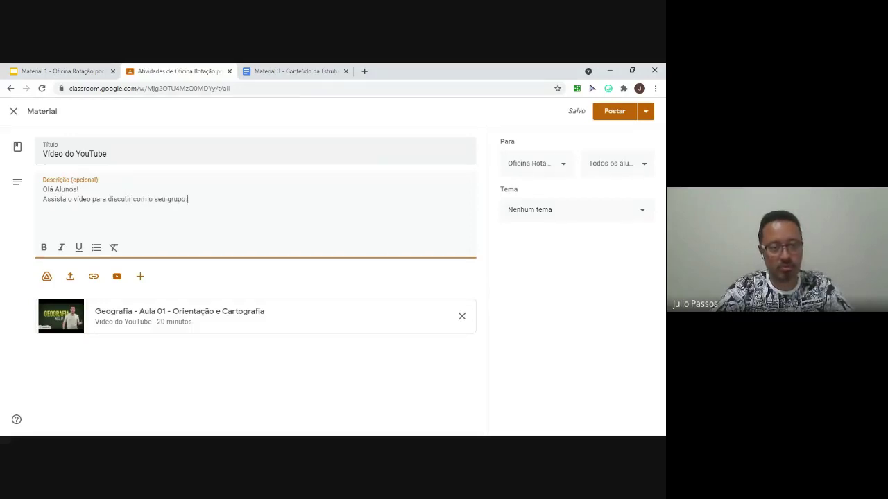
{"action": "key", "text": "Return"}
{"action": "type", "text": "P"}
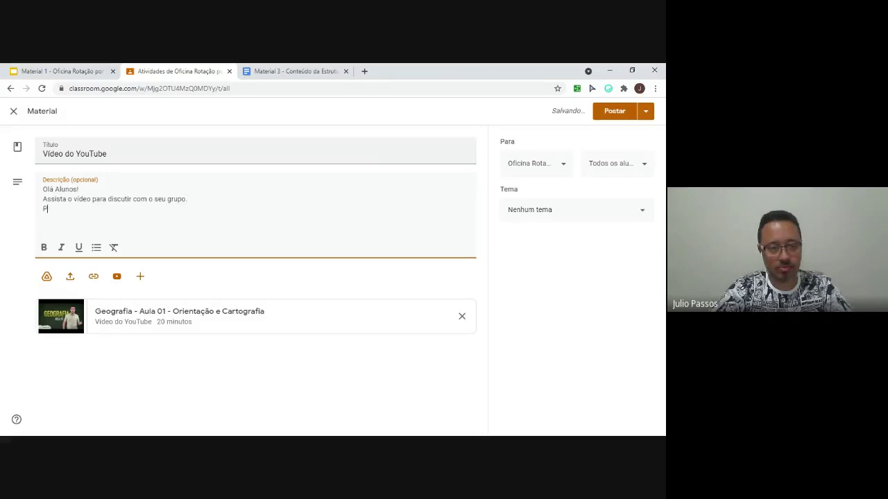
{"action": "type", "text": "rof. Juli"}
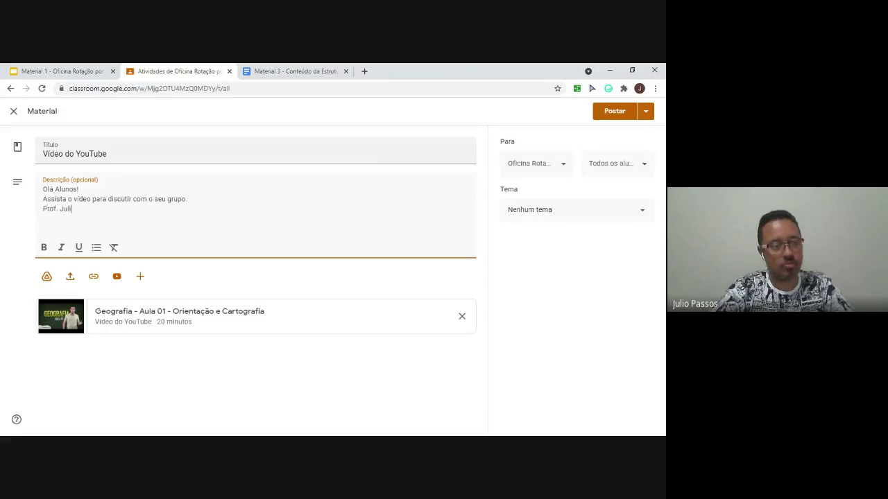
{"action": "type", "text": "o Cesar Passos"}
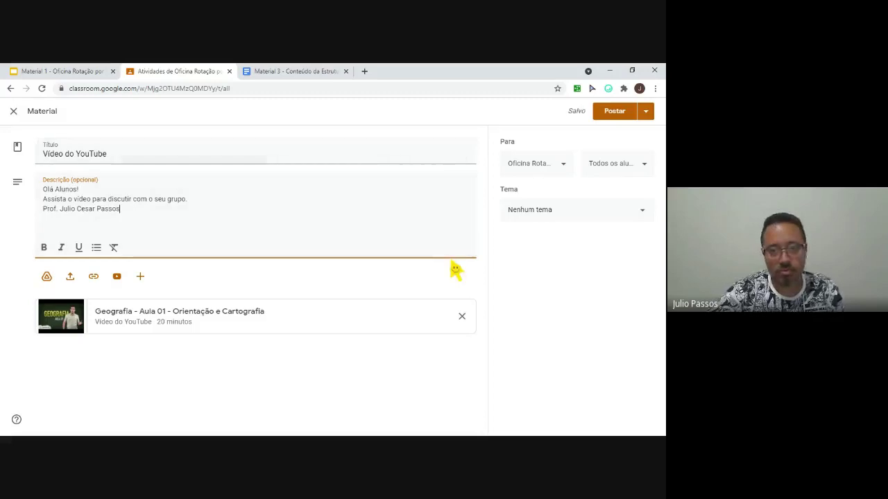
- Assign the material to the topic "Estação 1 - Aproximação a Temática"
{"action": "left_click", "coordinate": [539, 219]}
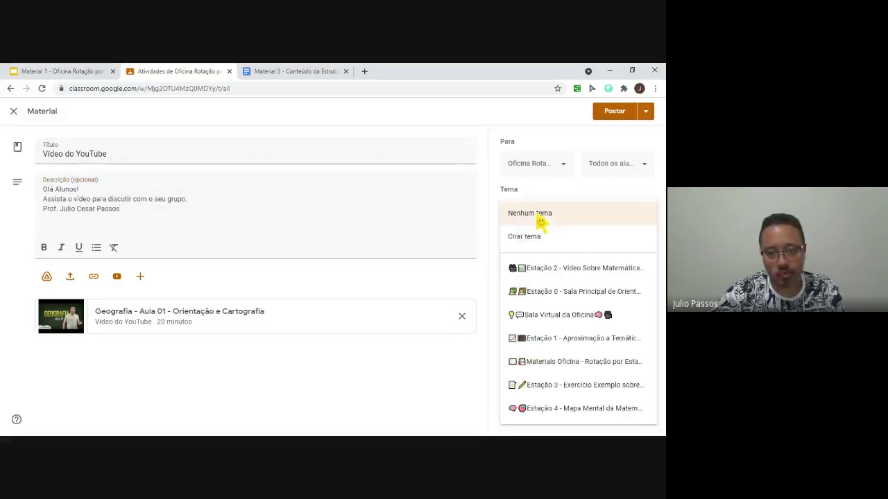
{"action": "left_click", "coordinate": [573, 338]}
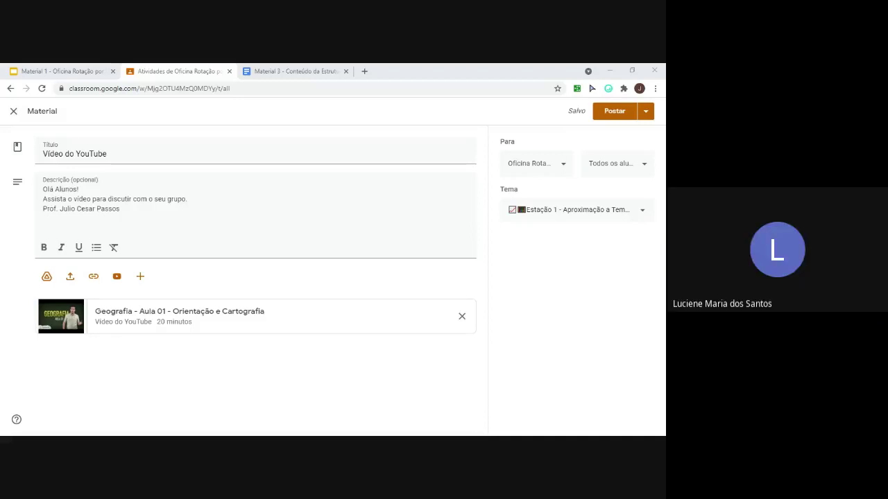
- Review the practice instructions in the workshop slides and the station texts in the Material 3 document, and return to the Classroom material draft
{"action": "left_click", "coordinate": [100, 71]}
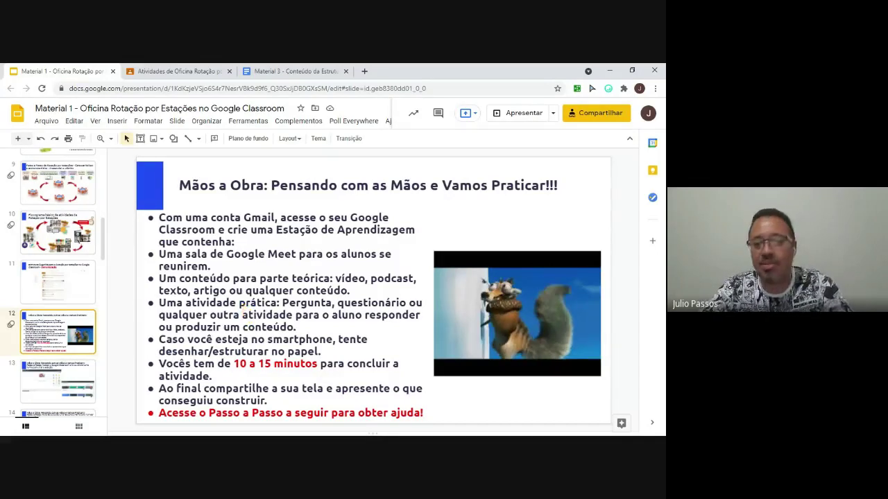
{"action": "left_click", "coordinate": [284, 72]}
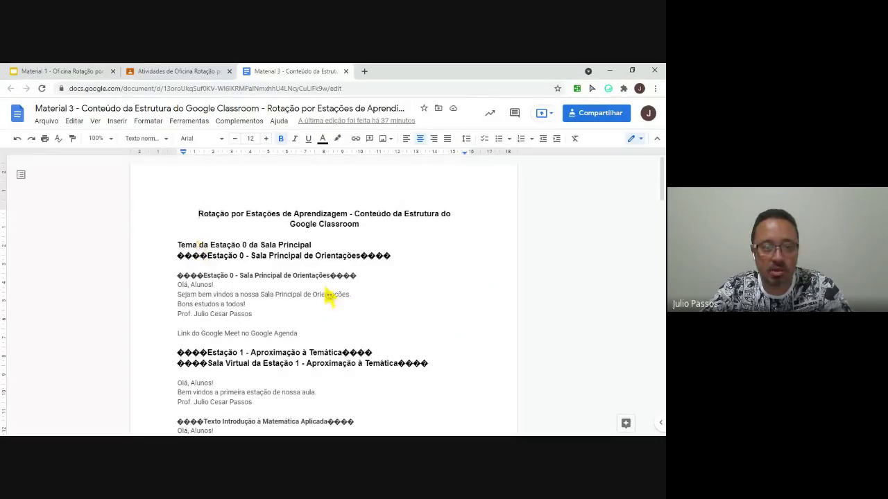
{"action": "scroll", "coordinate": [327, 293], "scroll_direction": "down", "scroll_amount": 5}
{"action": "scroll", "coordinate": [326, 295], "scroll_direction": "up", "scroll_amount": 2}
{"action": "scroll", "coordinate": [327, 293], "scroll_direction": "up", "scroll_amount": 2}
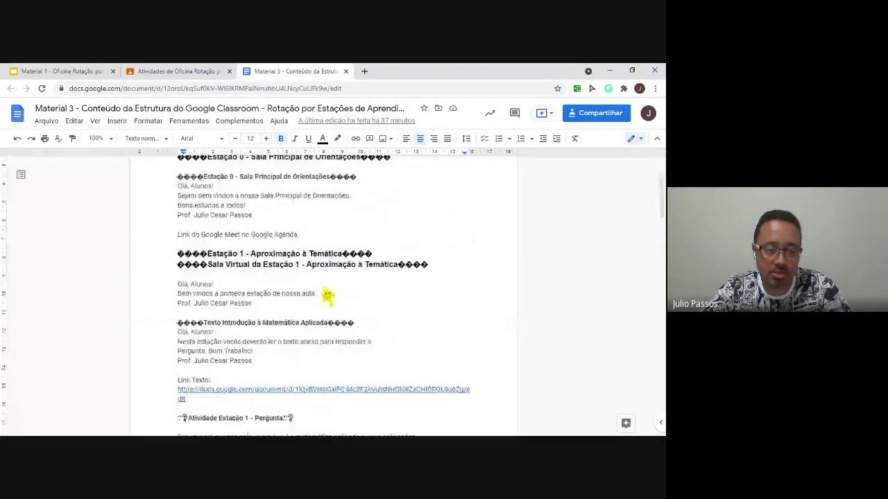
{"action": "scroll", "coordinate": [327, 294], "scroll_direction": "down", "scroll_amount": 5}
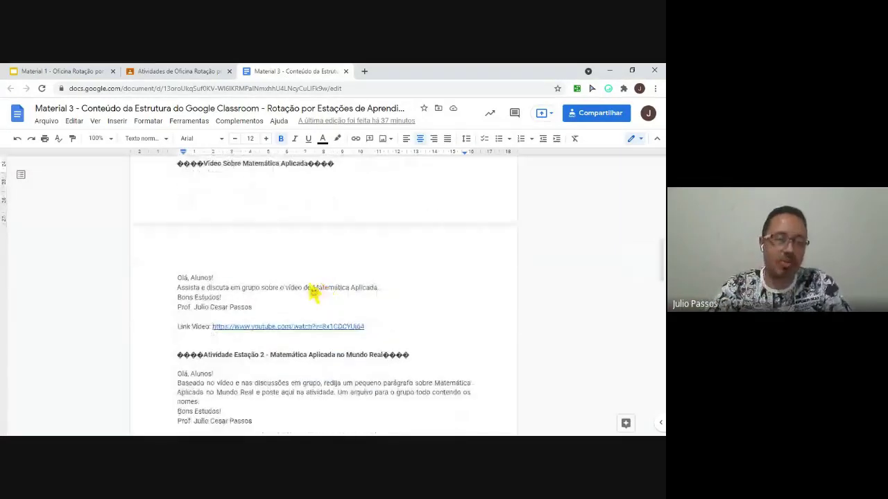
{"action": "scroll", "coordinate": [323, 294], "scroll_direction": "up", "scroll_amount": 10}
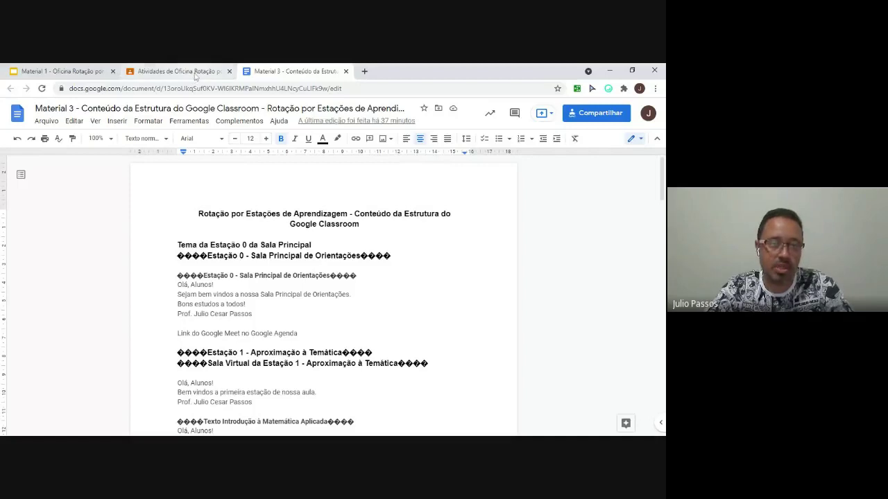
{"action": "scroll", "coordinate": [293, 288], "scroll_direction": "down", "scroll_amount": 10}
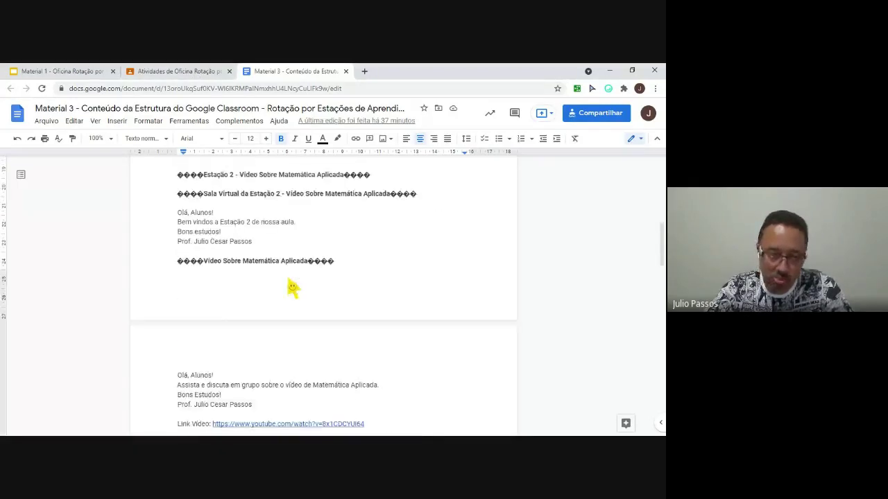
{"action": "scroll", "coordinate": [292, 288], "scroll_direction": "up", "scroll_amount": 10}
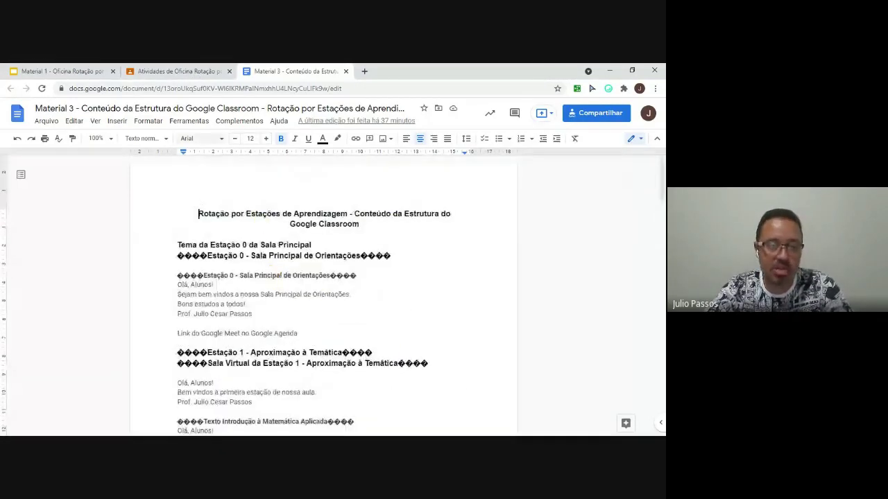
{"action": "left_click", "coordinate": [178, 71]}
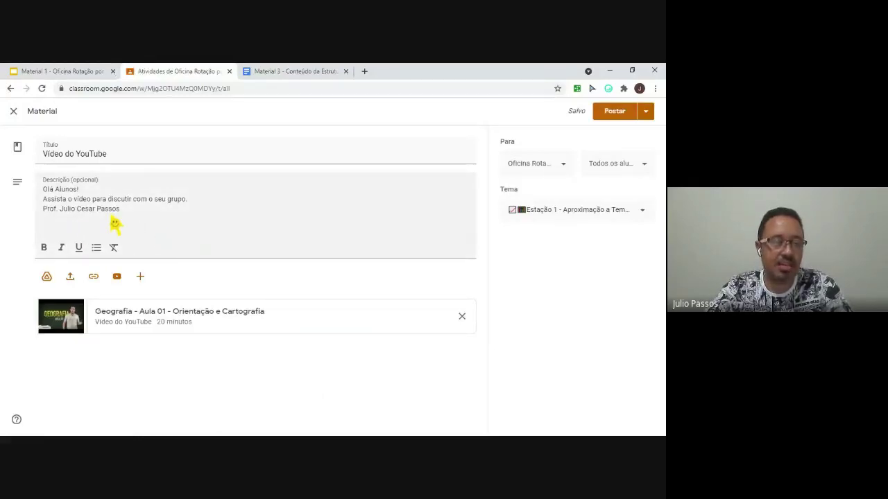
{"action": "left_click", "coordinate": [119, 280]}
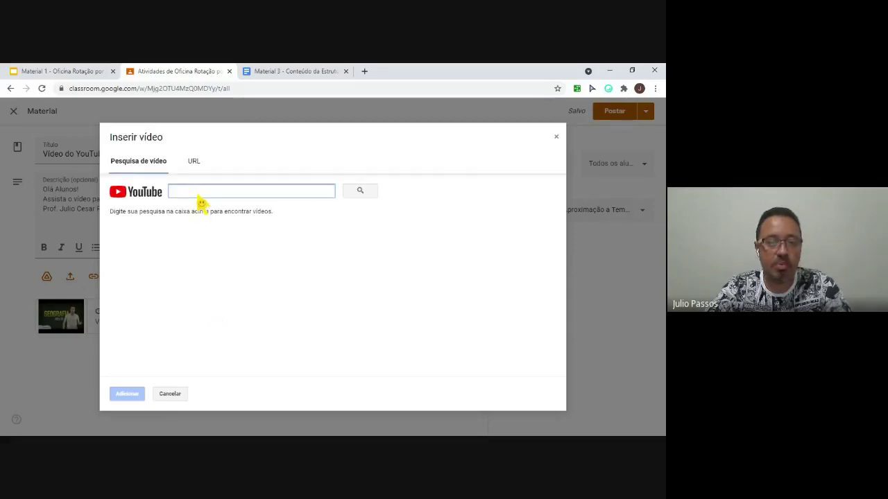
{"action": "type", "text": "liter"}
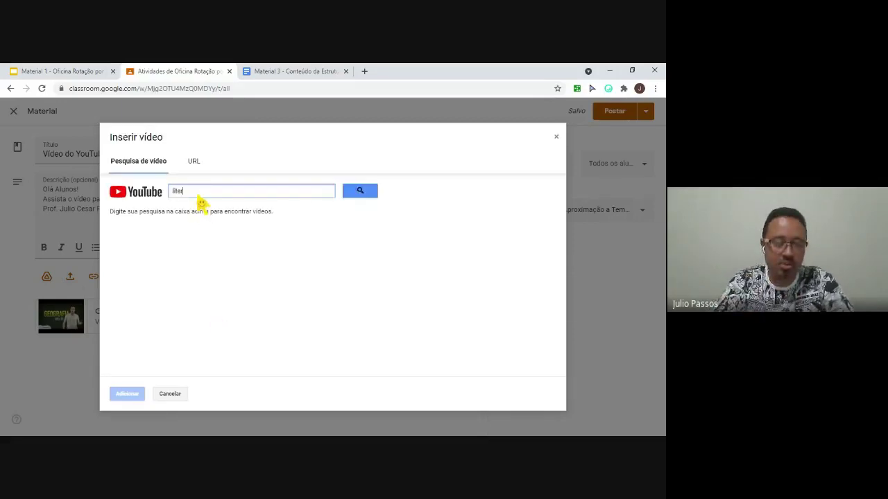
{"action": "type", "text": "atura"}
{"action": "key", "text": "Return"}
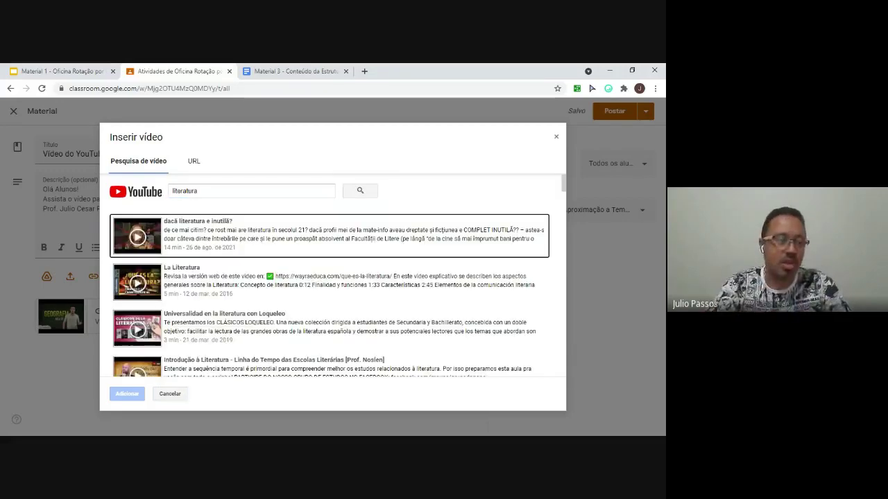
{"action": "left_click", "coordinate": [170, 393]}
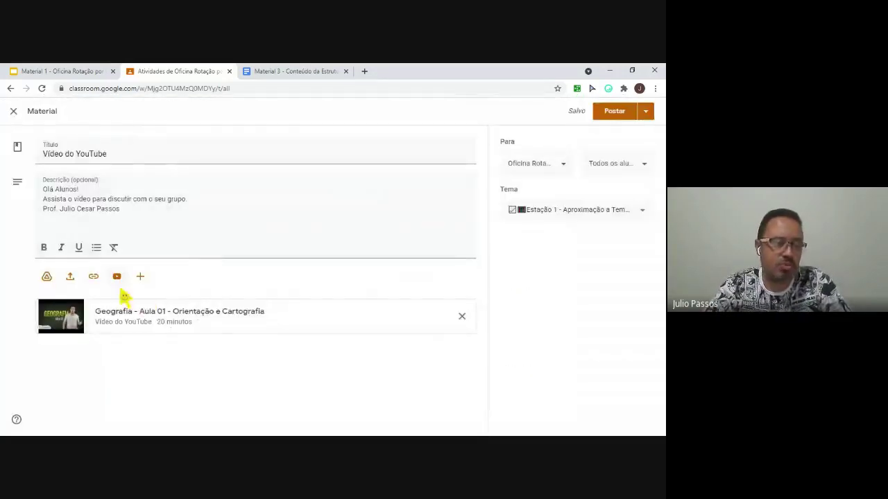
- Attach the recent Google Drive document "Material 3 - Conteúdo da Estrutura do Google Classroom" to the material
{"action": "left_click", "coordinate": [47, 277]}
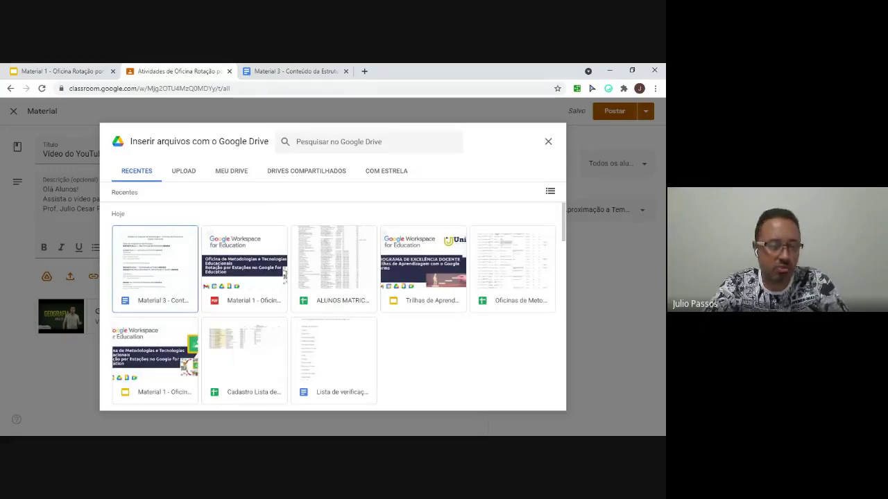
{"action": "left_click", "coordinate": [166, 286]}
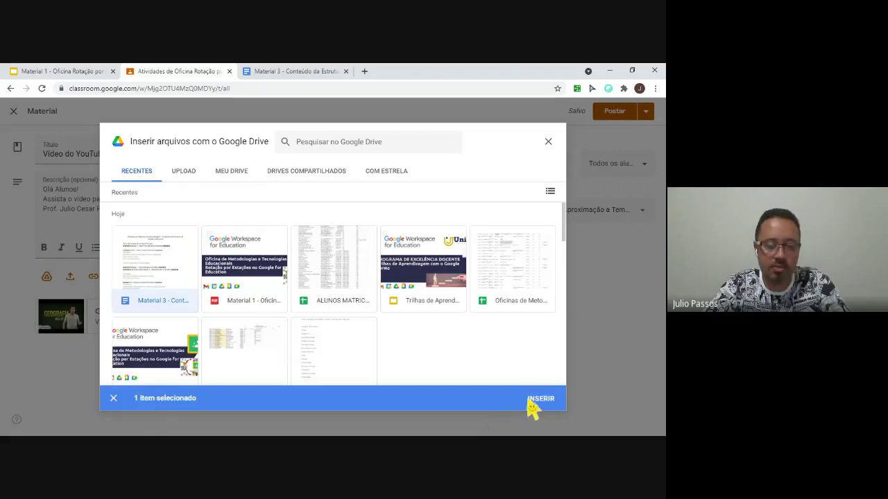
{"action": "left_click", "coordinate": [537, 406]}
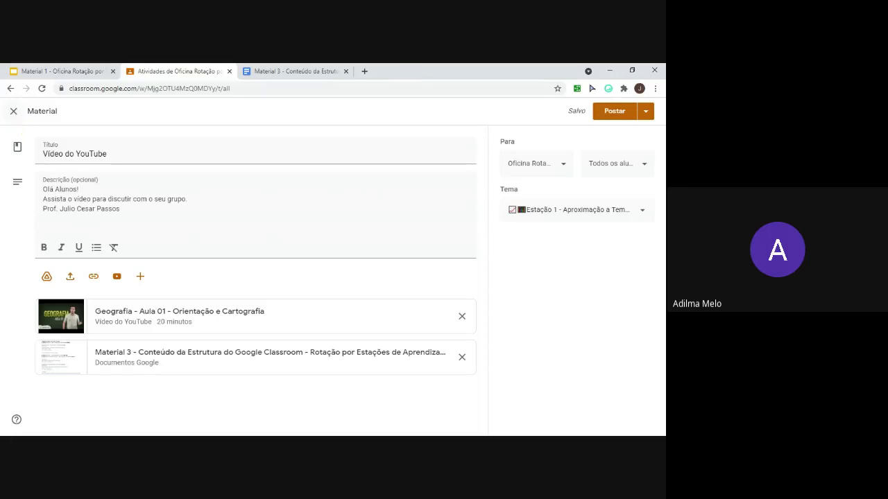
- Close the material and delete the "Vídeo do YouTube" draft from the topic "Estação 1 - Aproximação a Temática"
{"action": "left_click", "coordinate": [13, 111]}
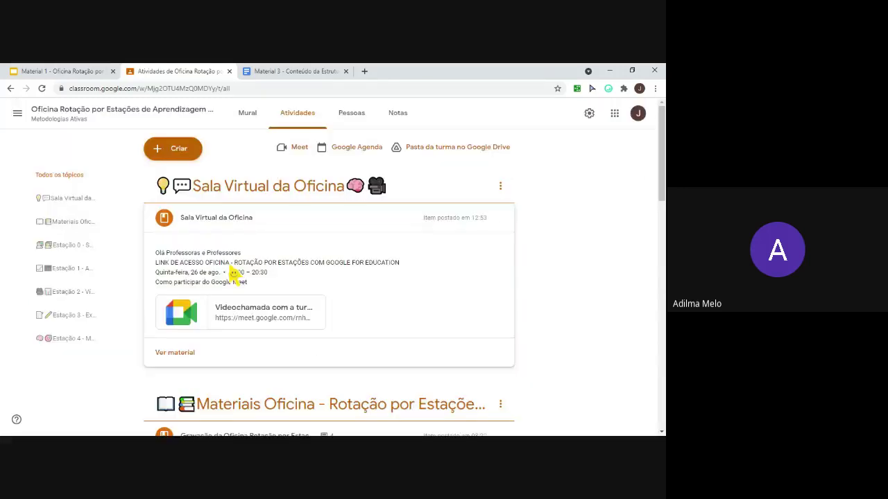
{"action": "left_click", "coordinate": [212, 220]}
{"action": "scroll", "coordinate": [271, 312], "scroll_direction": "down", "scroll_amount": 1}
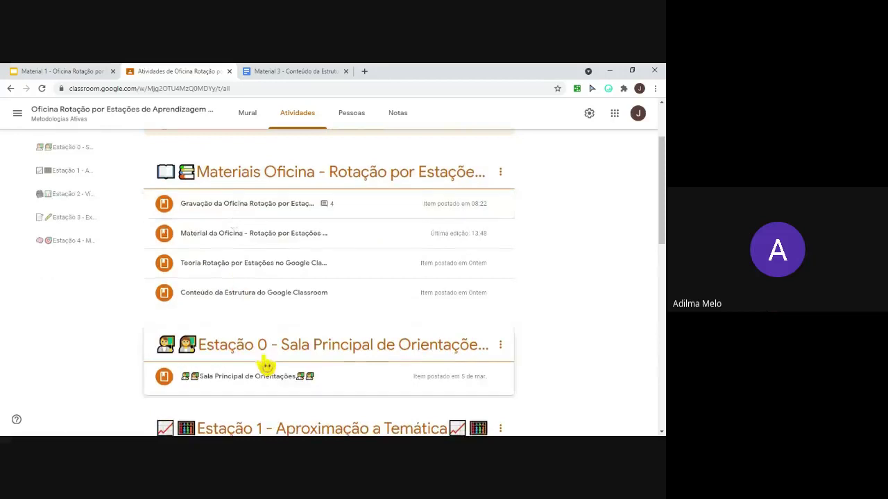
{"action": "scroll", "coordinate": [264, 364], "scroll_direction": "down", "scroll_amount": 5}
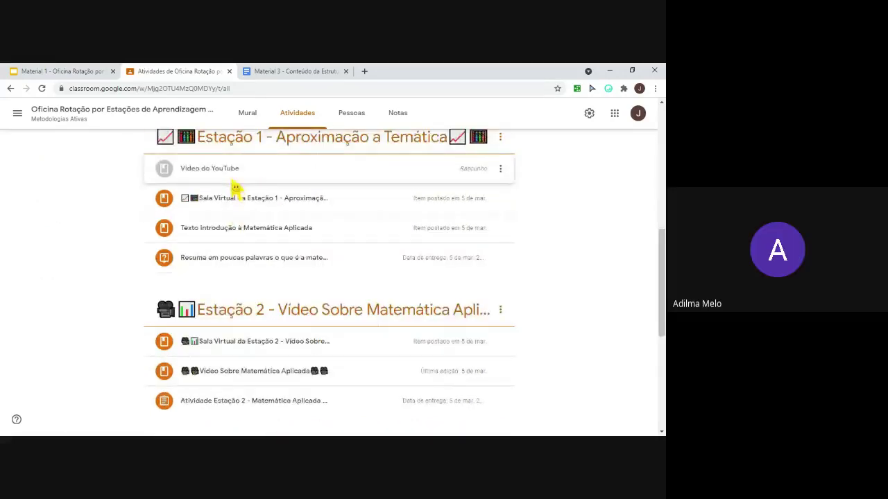
{"action": "left_click", "coordinate": [500, 170]}
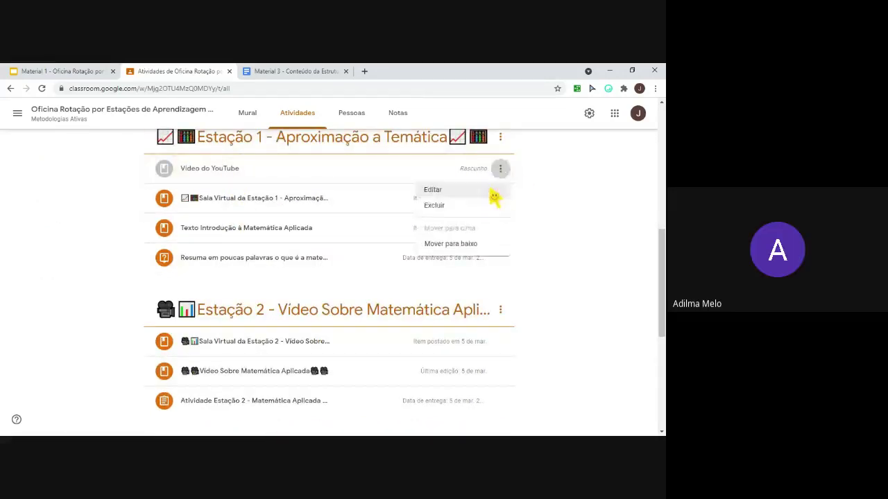
{"action": "left_click", "coordinate": [461, 208]}
{"action": "left_click", "coordinate": [373, 285]}
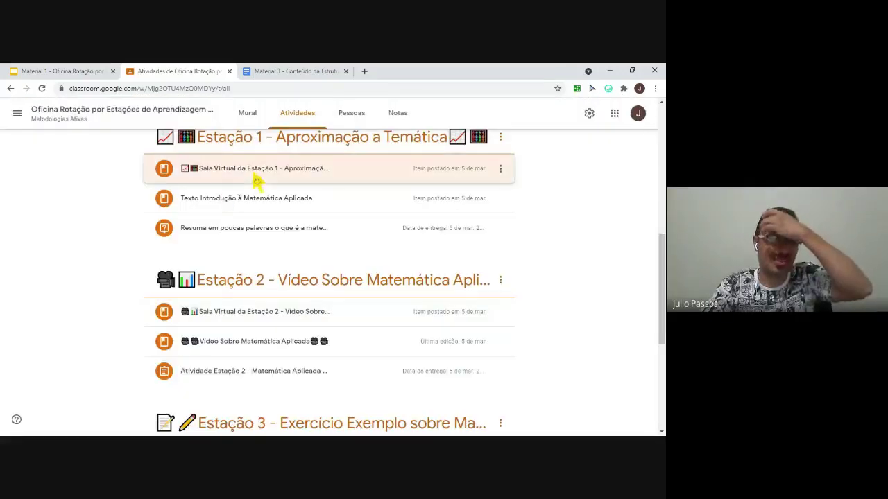
- Expand the "Sala Virtual da Estação 1" material to view its Meet link, and open Google Calendar in a new browser tab
{"action": "left_click", "coordinate": [255, 178]}
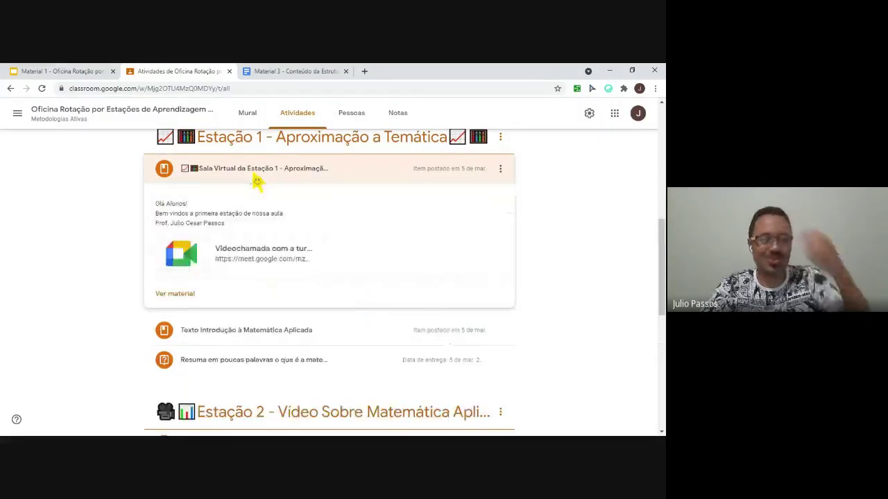
{"action": "left_click", "coordinate": [366, 70]}
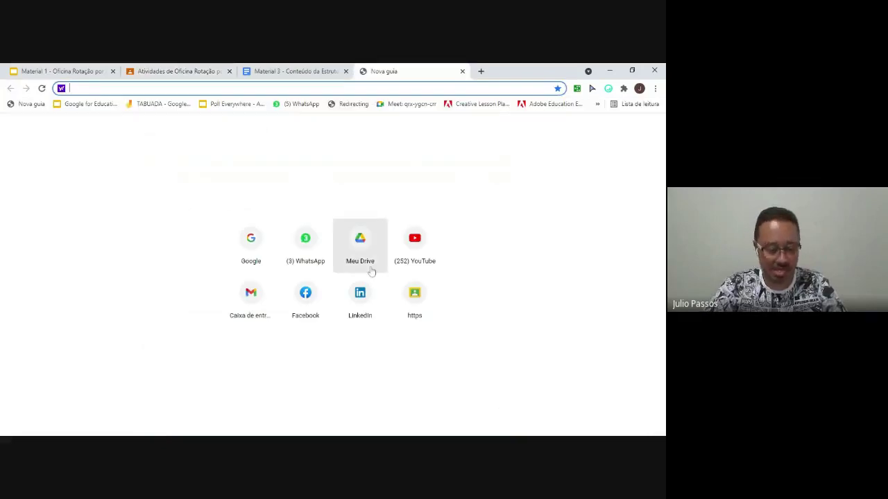
{"action": "type", "text": "cale"}
{"action": "key", "text": "Return"}
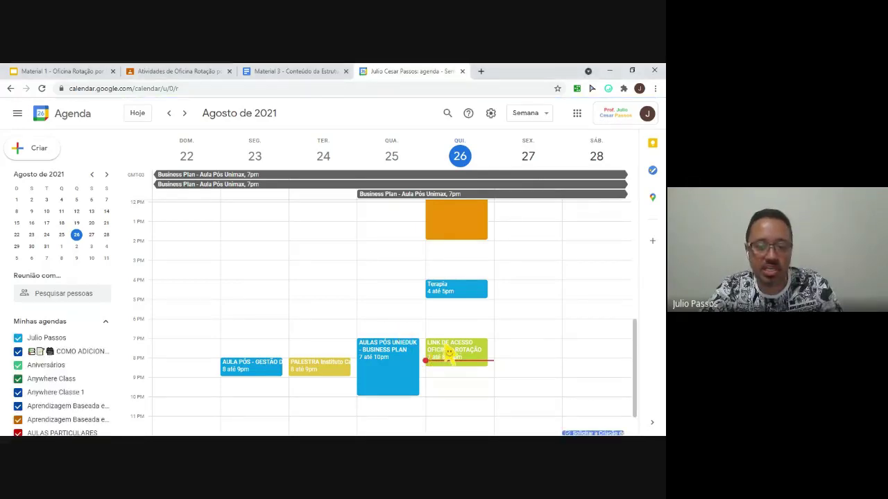
- Open the August 26 workshop event "LINK DE ACESSO OFICINA", highlight its Google Meet link, and close the event details
{"action": "left_click", "coordinate": [450, 354]}
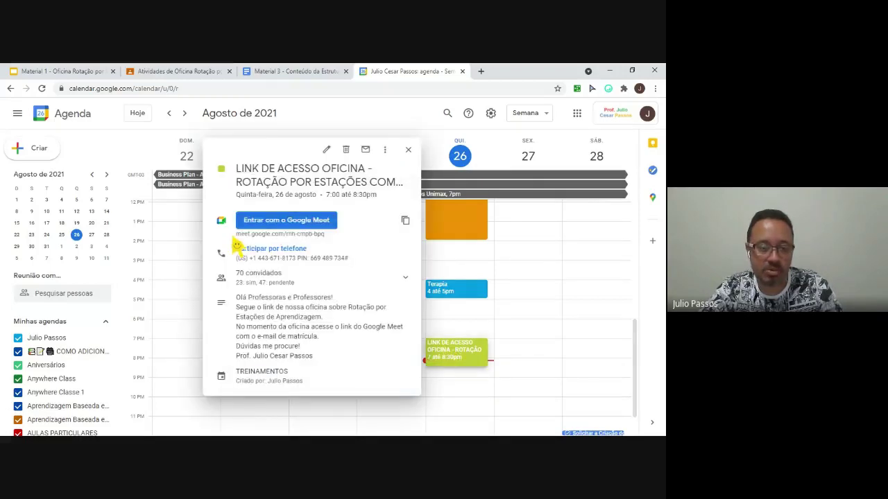
{"action": "left_click_drag", "start_coordinate": [239, 234], "coordinate": [323, 236]}
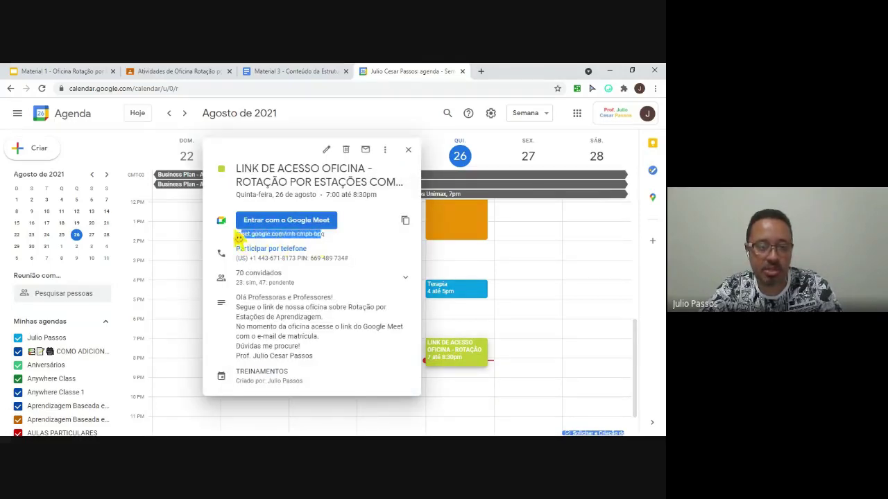
{"action": "left_click_drag", "start_coordinate": [236, 235], "coordinate": [326, 250]}
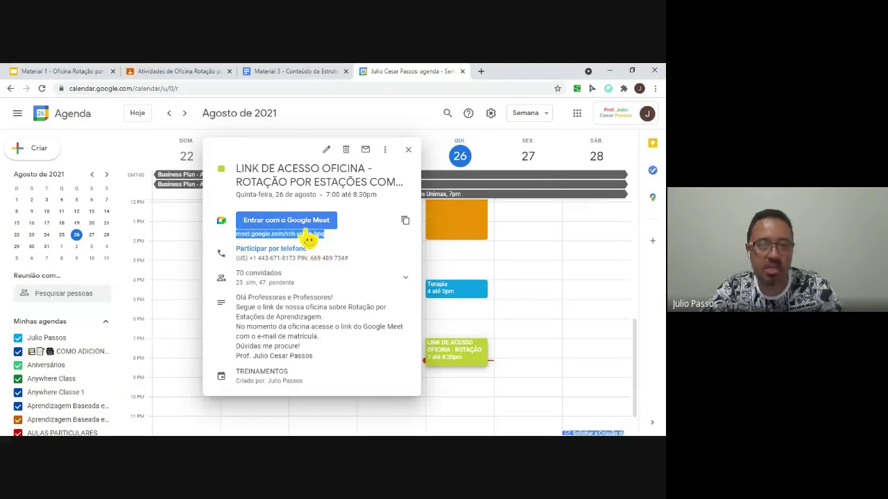
{"action": "left_click", "coordinate": [409, 150]}
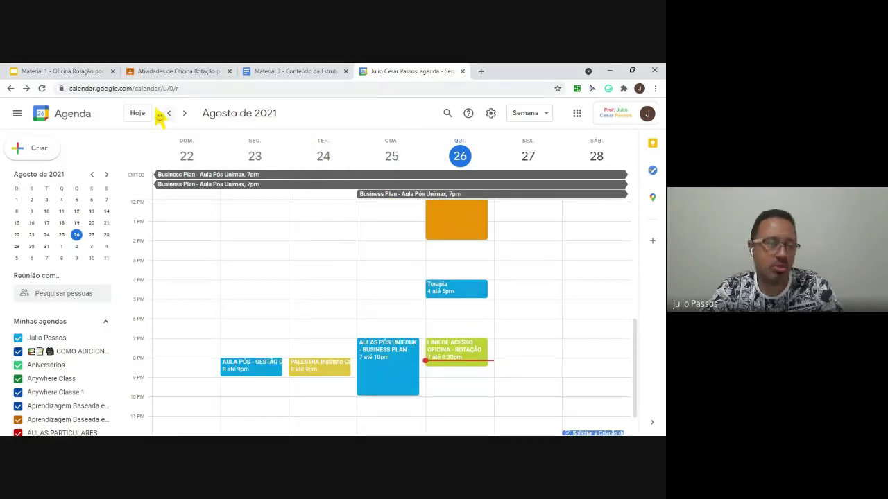
- Return to Google Classroom and create a new material titled "Sala Virtual Estação"
{"action": "left_click", "coordinate": [157, 72]}
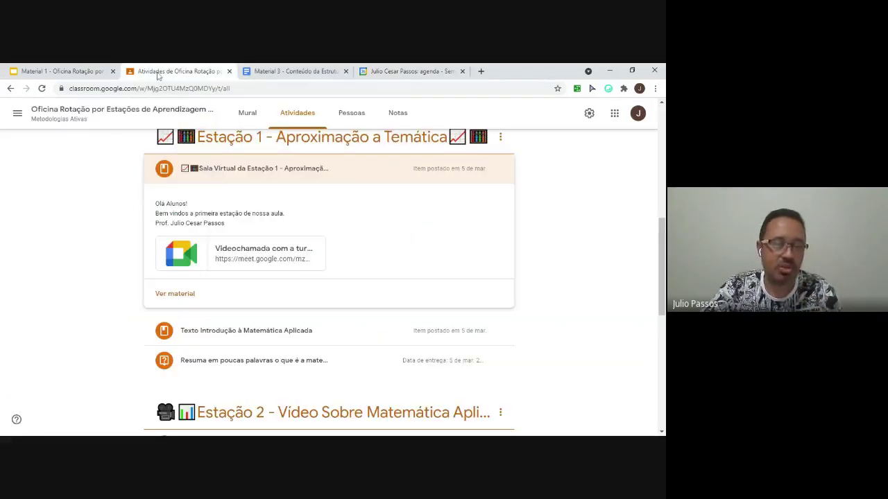
{"action": "scroll", "coordinate": [252, 291], "scroll_direction": "up", "scroll_amount": 10}
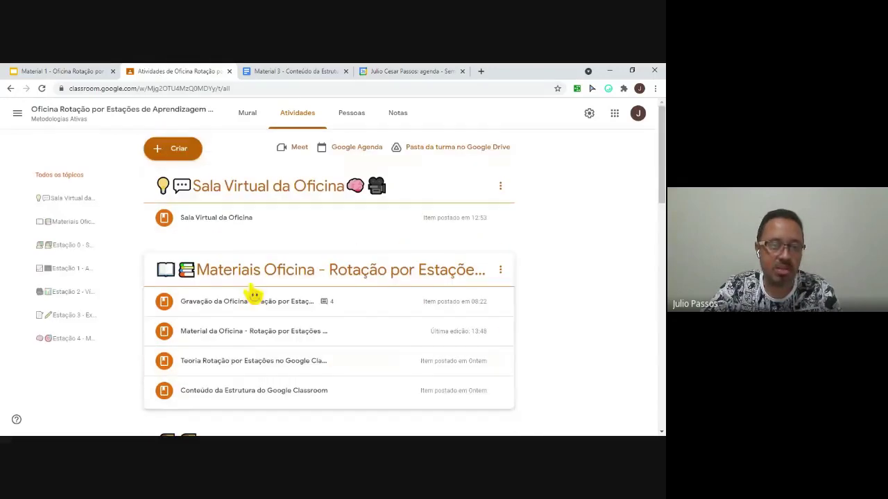
{"action": "left_click", "coordinate": [167, 153]}
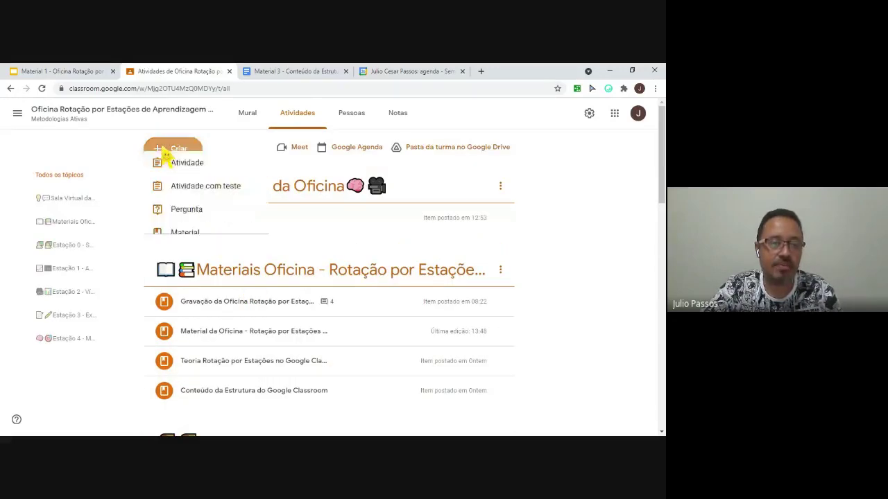
{"action": "left_click", "coordinate": [207, 254]}
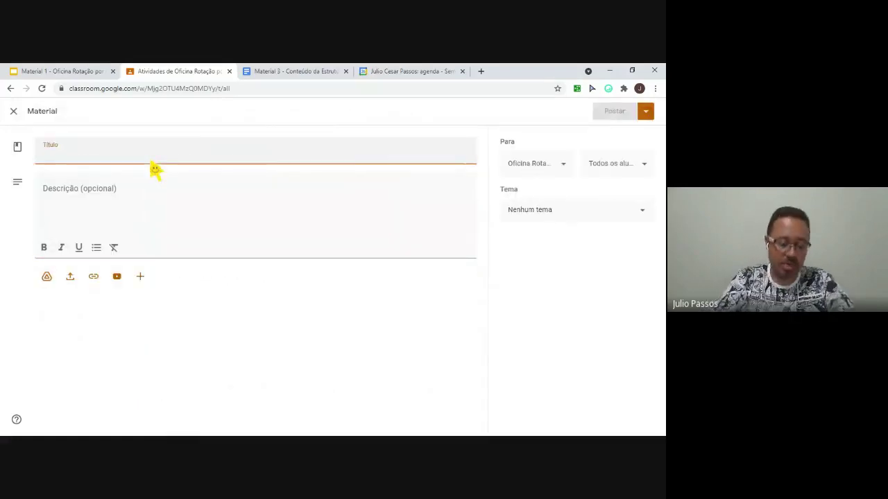
{"action": "type", "text": "Sal"}
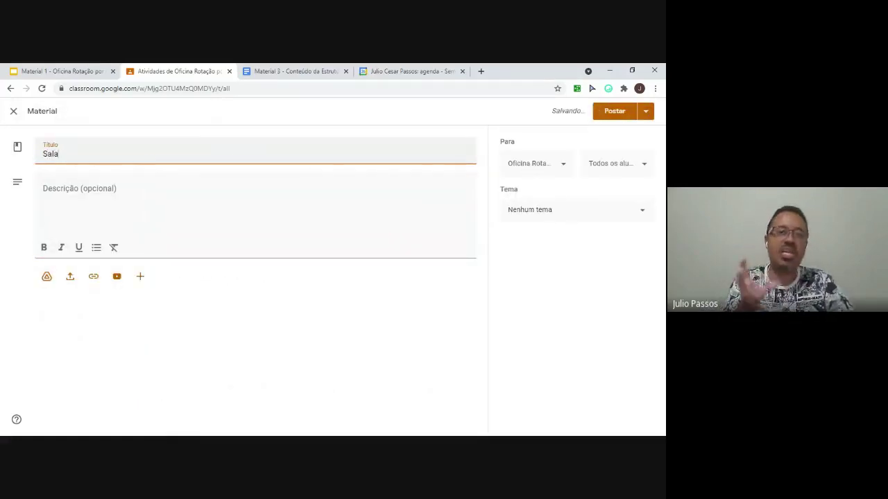
{"action": "type", "text": "a"}
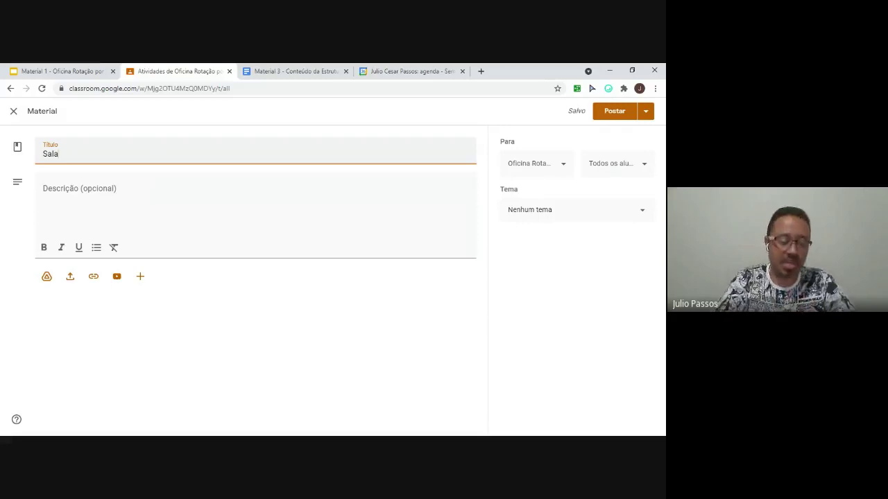
{"action": "type", "text": " Virtua"}
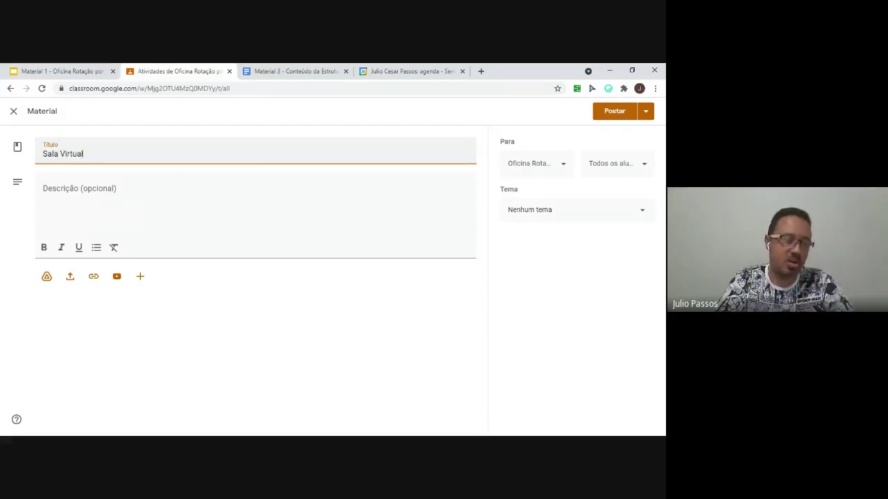
{"action": "type", "text": "l"}
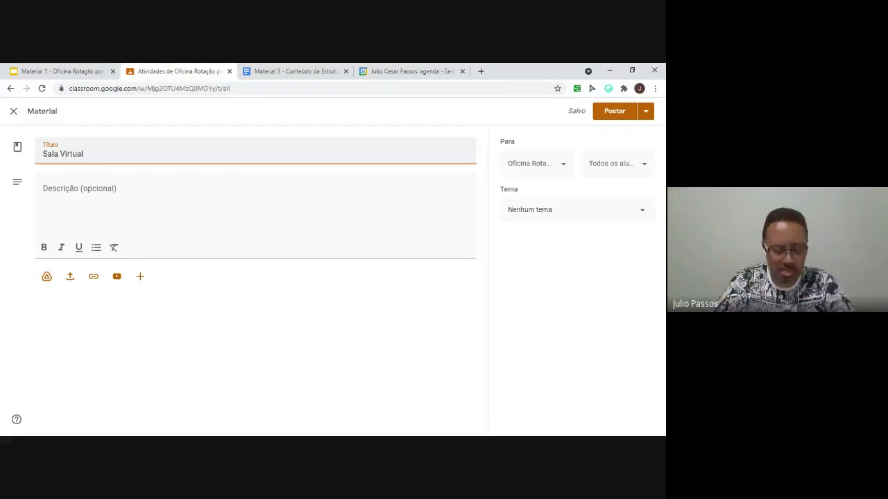
{"action": "type", "text": " Estação"}
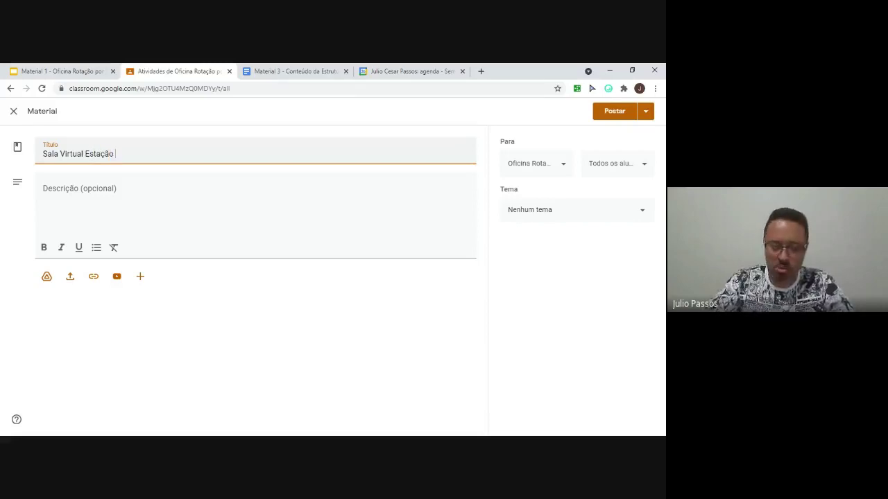